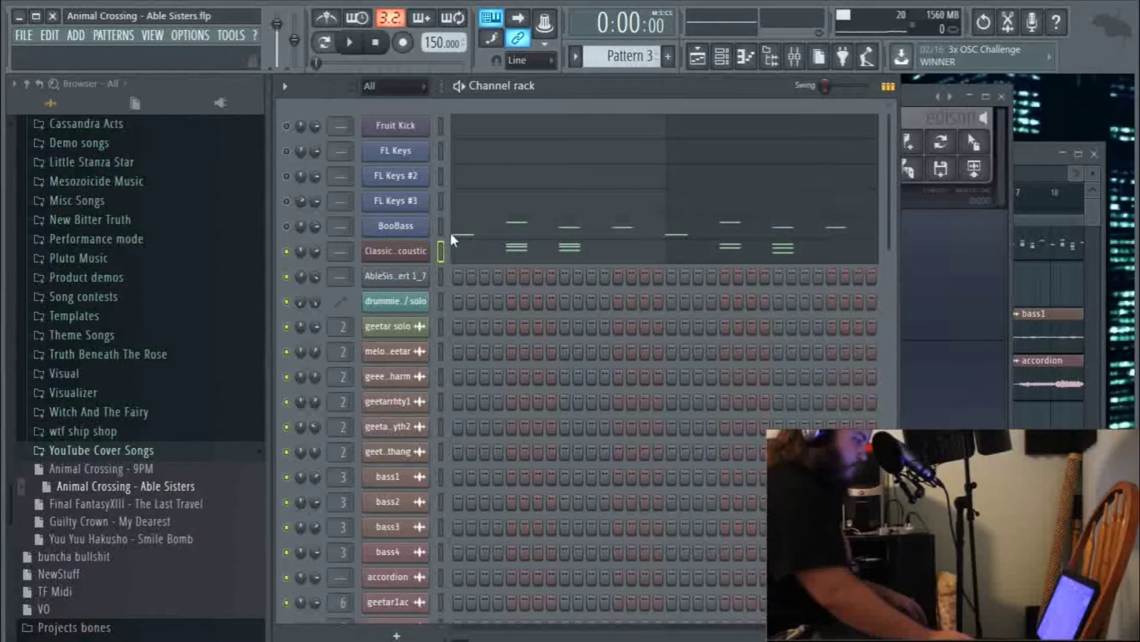
Select FL Keys #3 and browse Patterns 4 and 2 to reach the Animal Crossing pattern
scroll(478, 305, down, 5)
scroll(493, 351, up, 5)
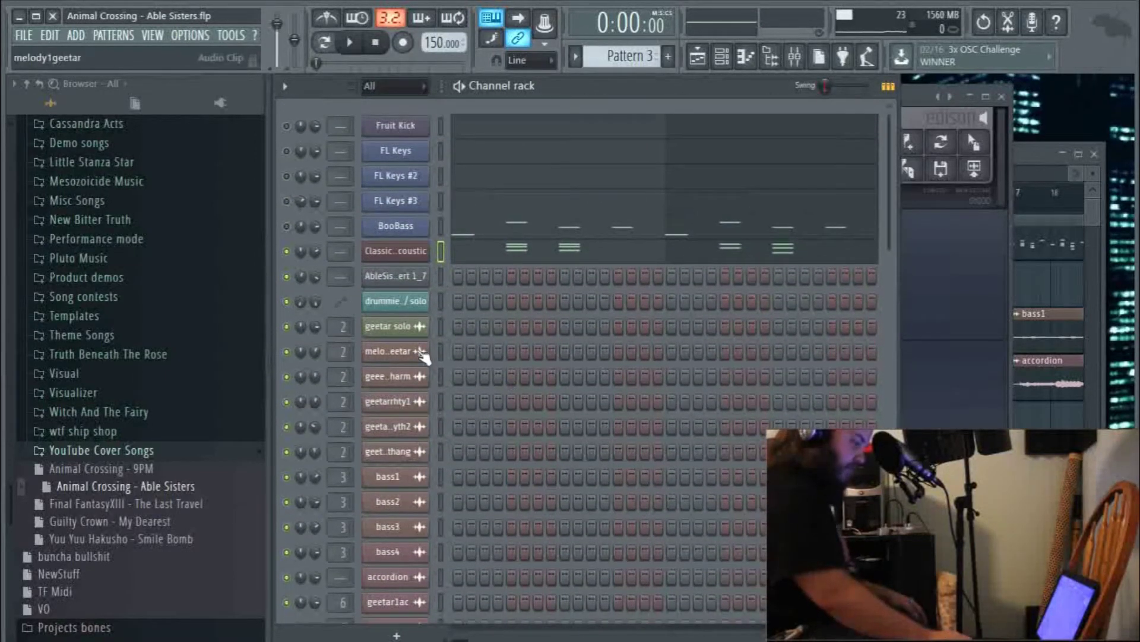
scroll(461, 347, down, 4)
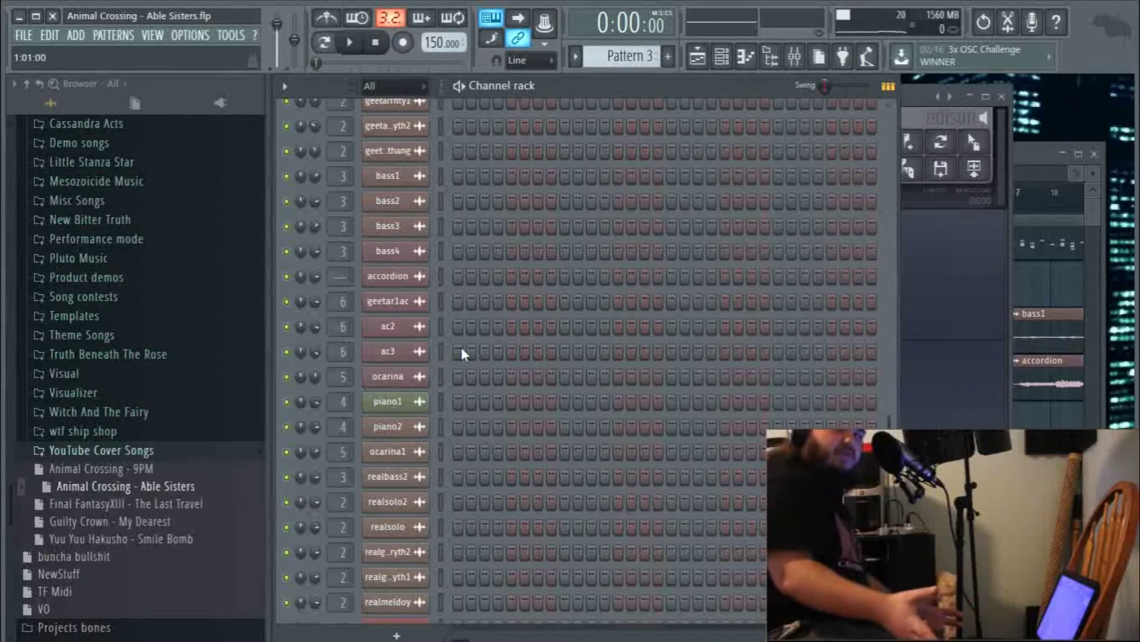
scroll(461, 347, up, 5)
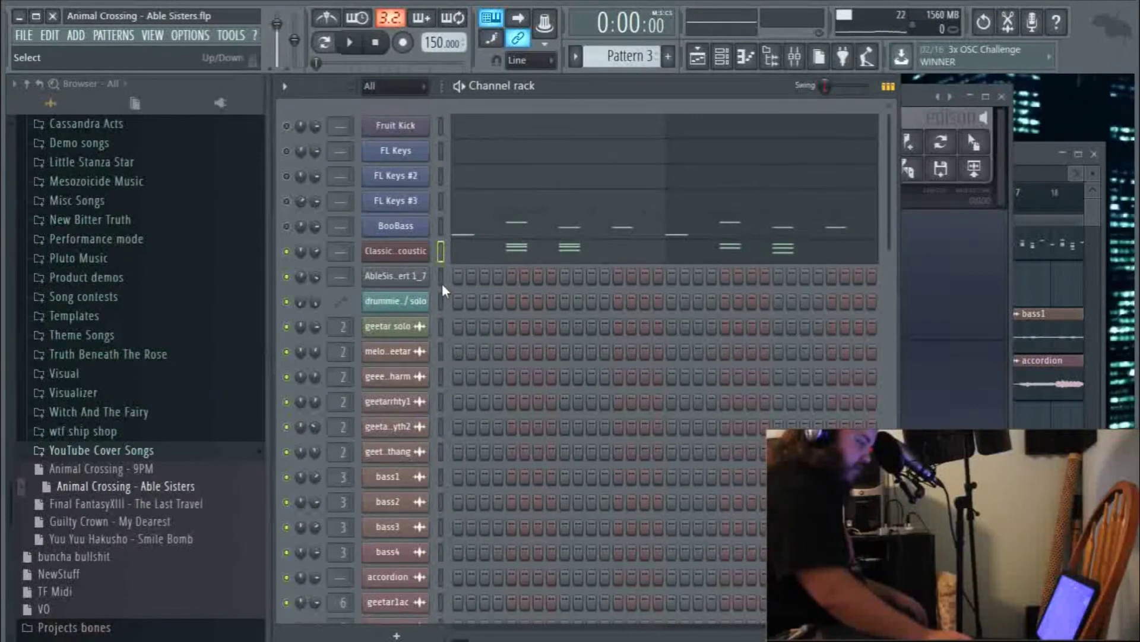
click(441, 199)
scroll(635, 55, down, 1)
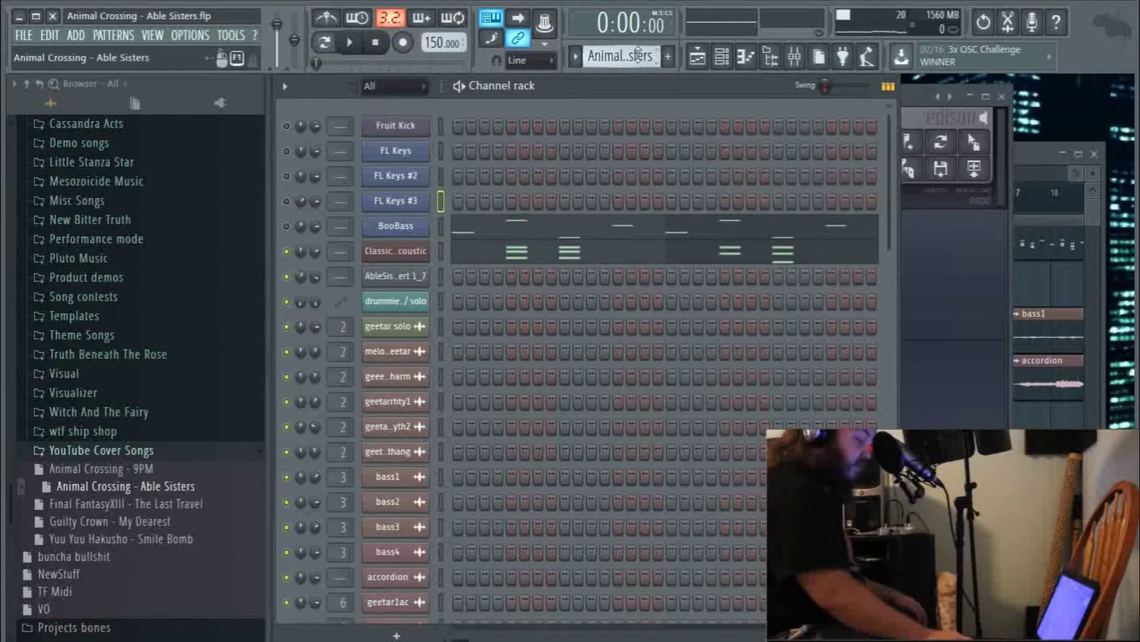
scroll(639, 55, down, 3)
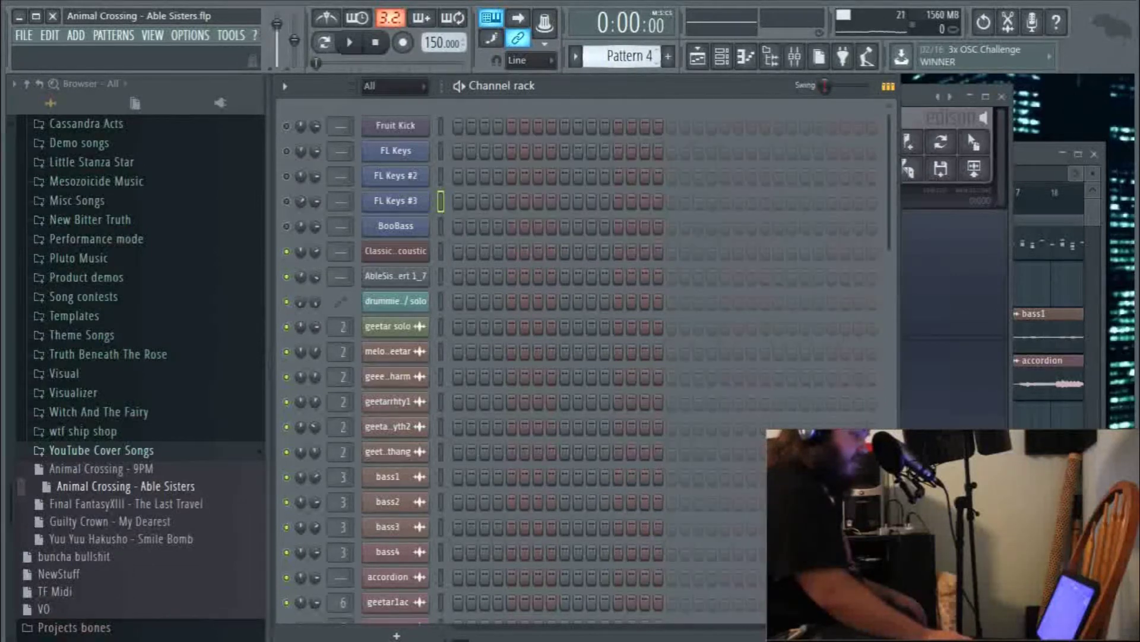
scroll(639, 56, up, 2)
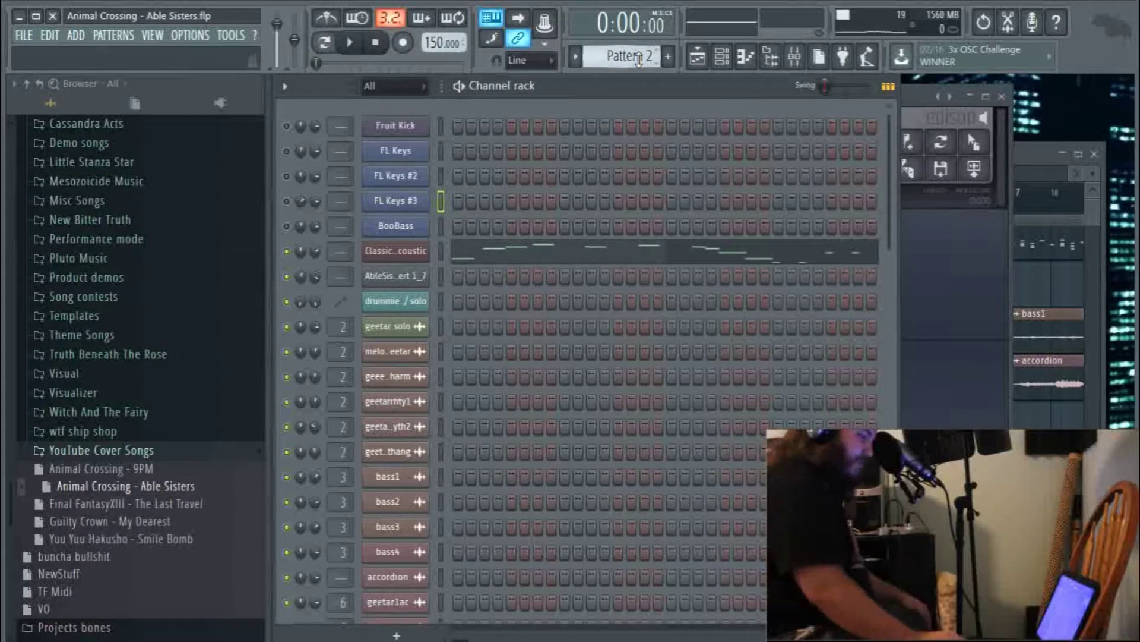
scroll(638, 59, up, 1)
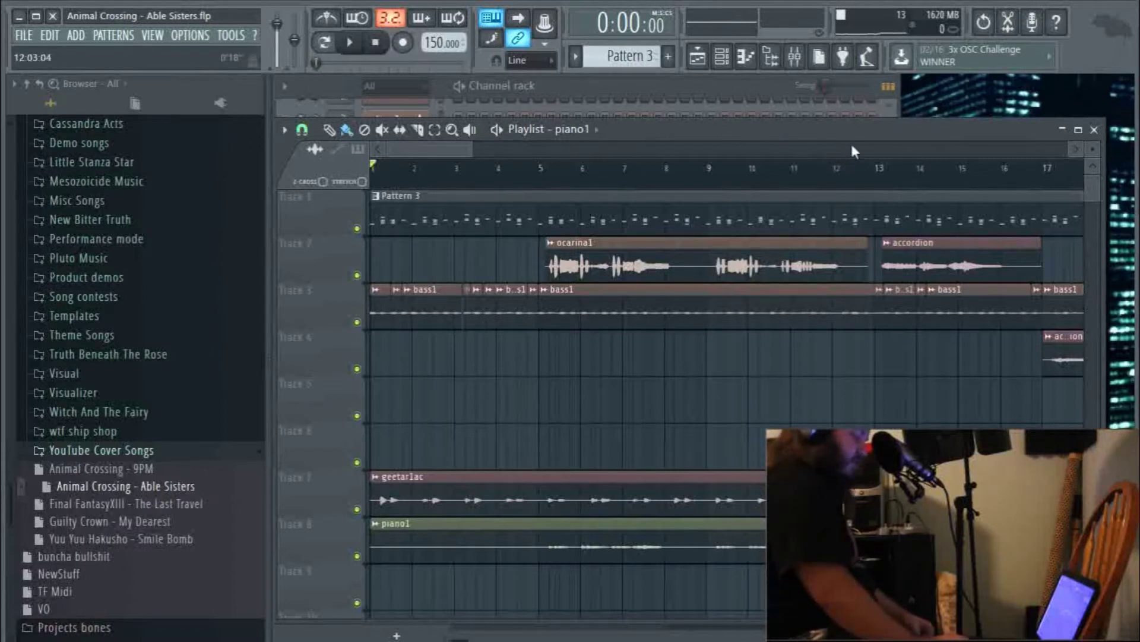
Play the song from bar 1 through the ocarina section to about bar 12, then stop
key(space)
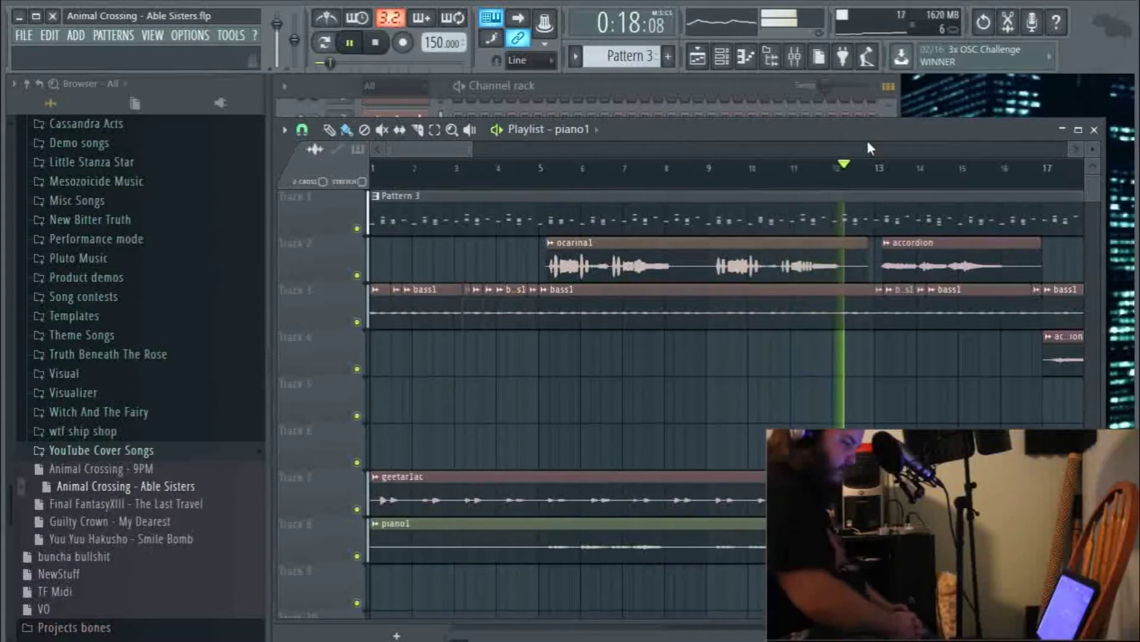
key(space)
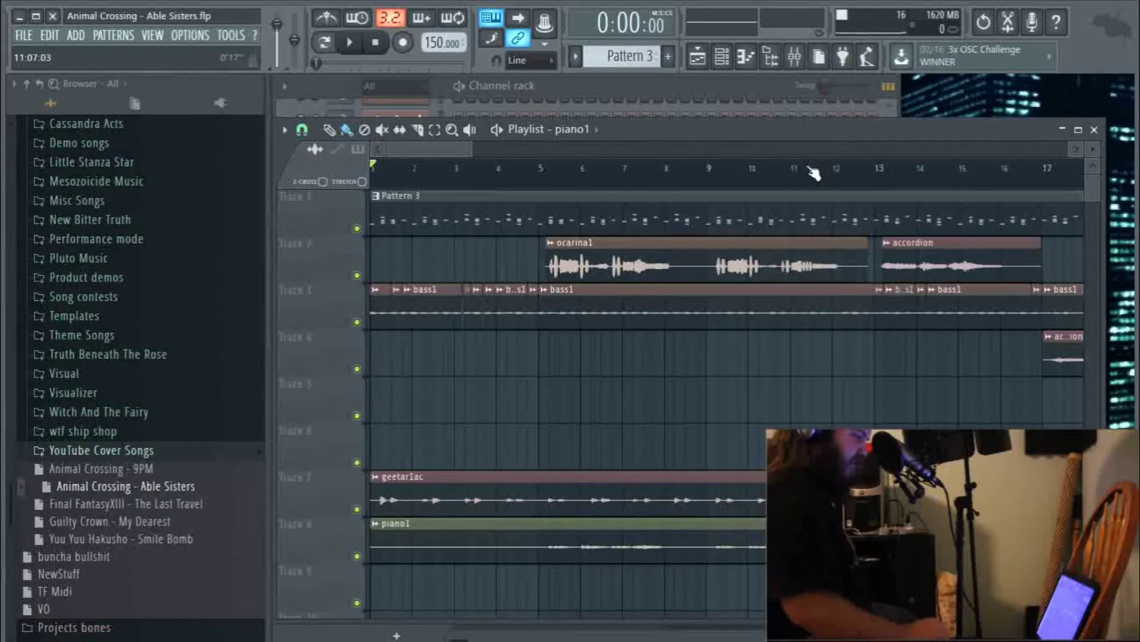
Scroll the playlist right to show the second accordion clip and the bar-21 'Big rock hit' marker
drag(429, 148, 472, 149)
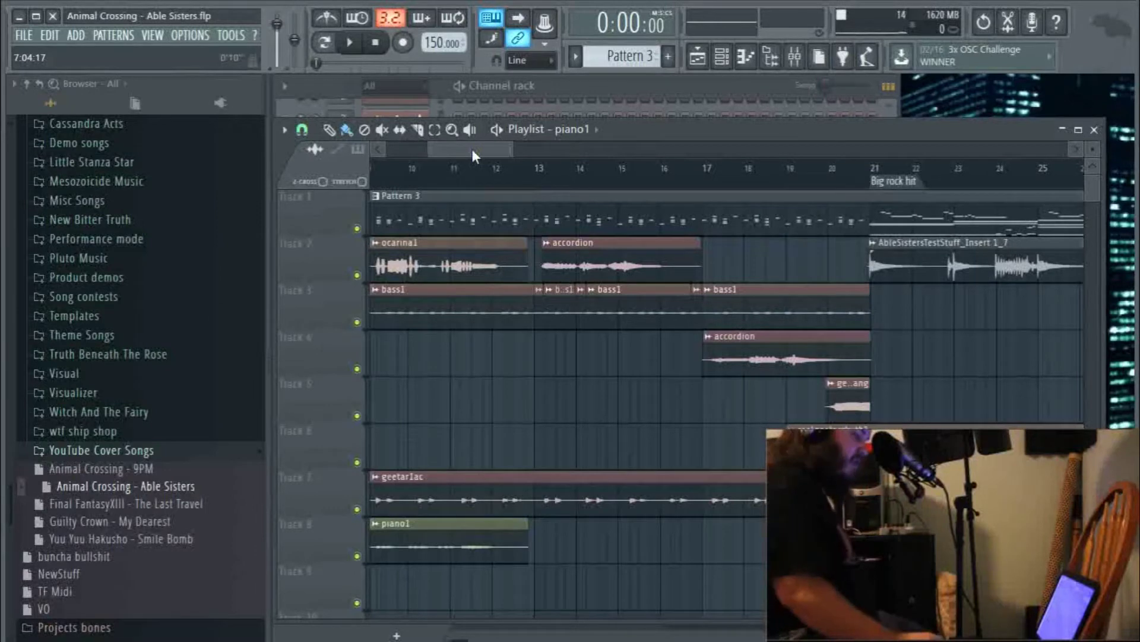
Set the song position to bar 13, play a short stretch, then stop
click(505, 165)
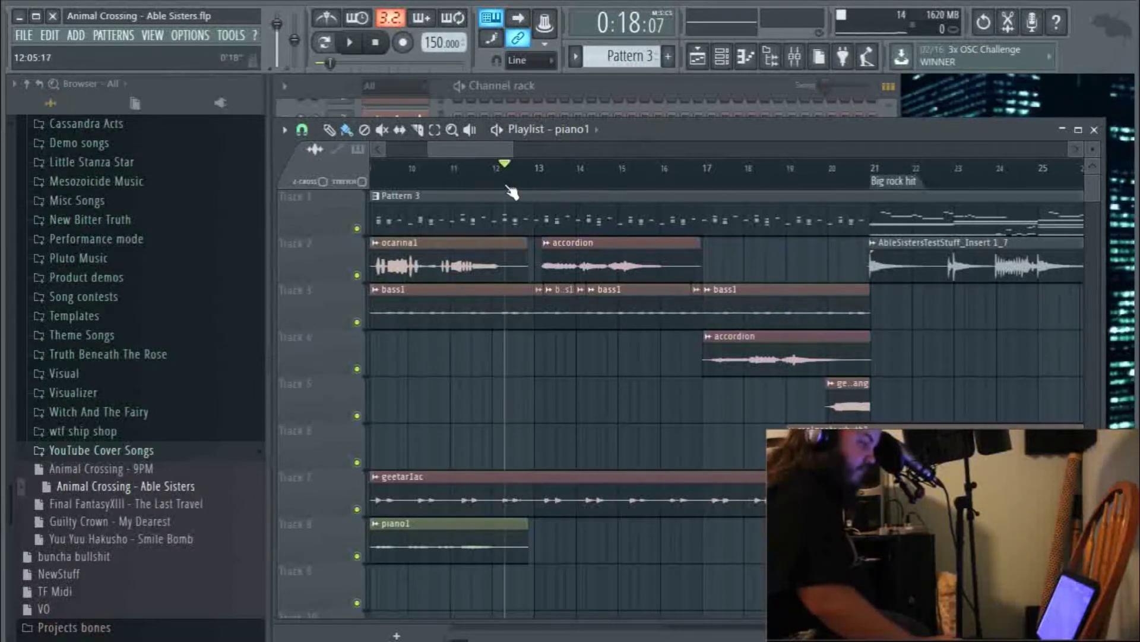
click(534, 186)
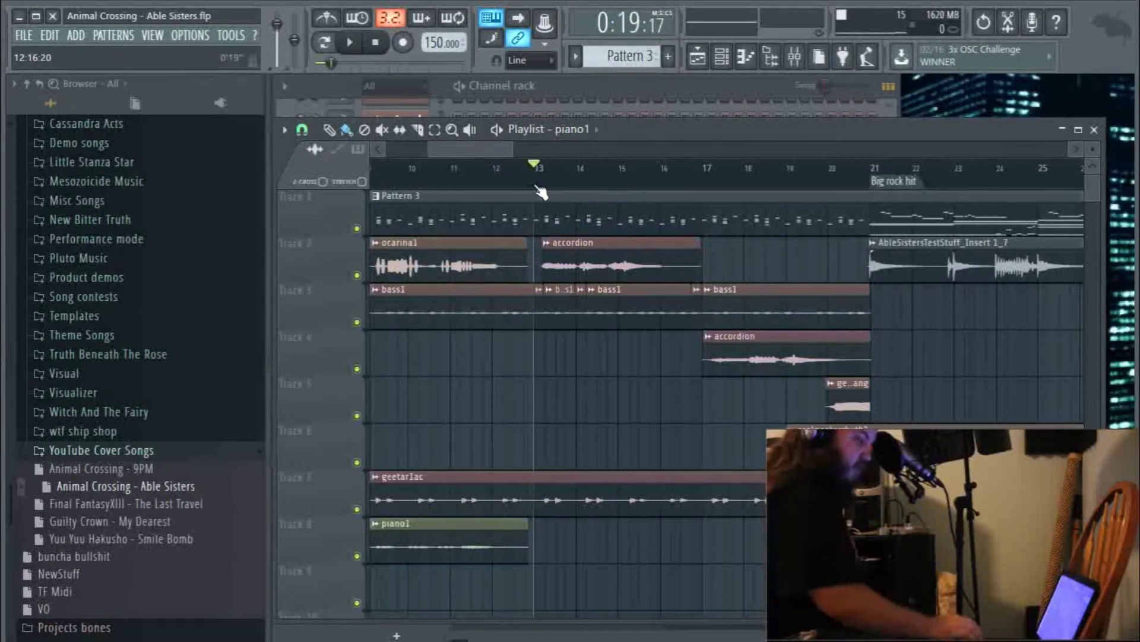
drag(489, 150, 508, 151)
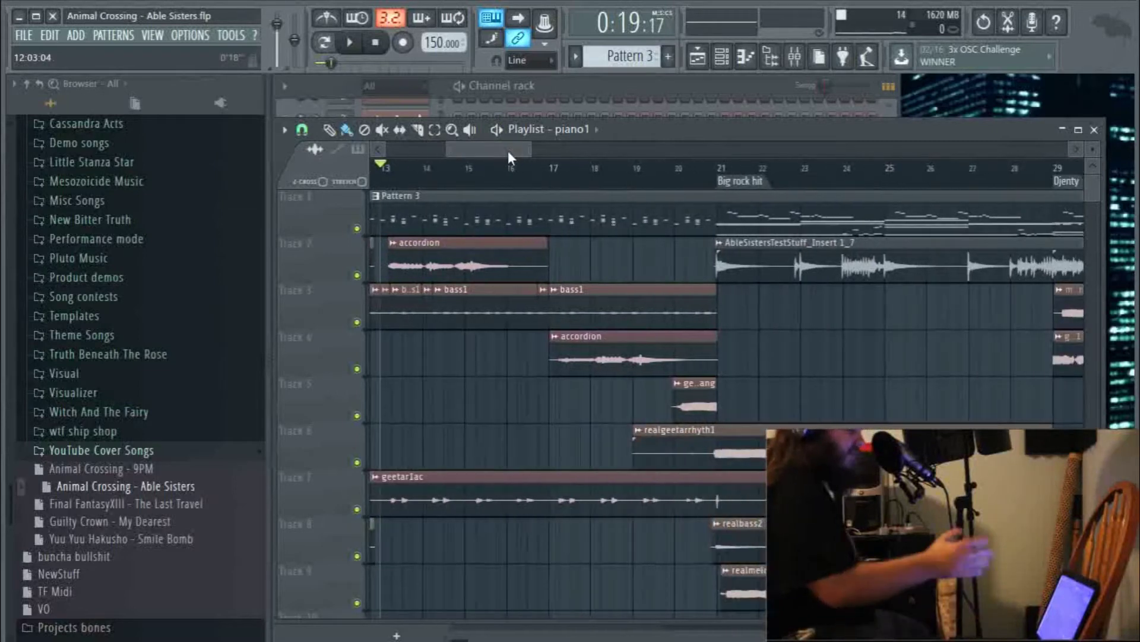
key(space)
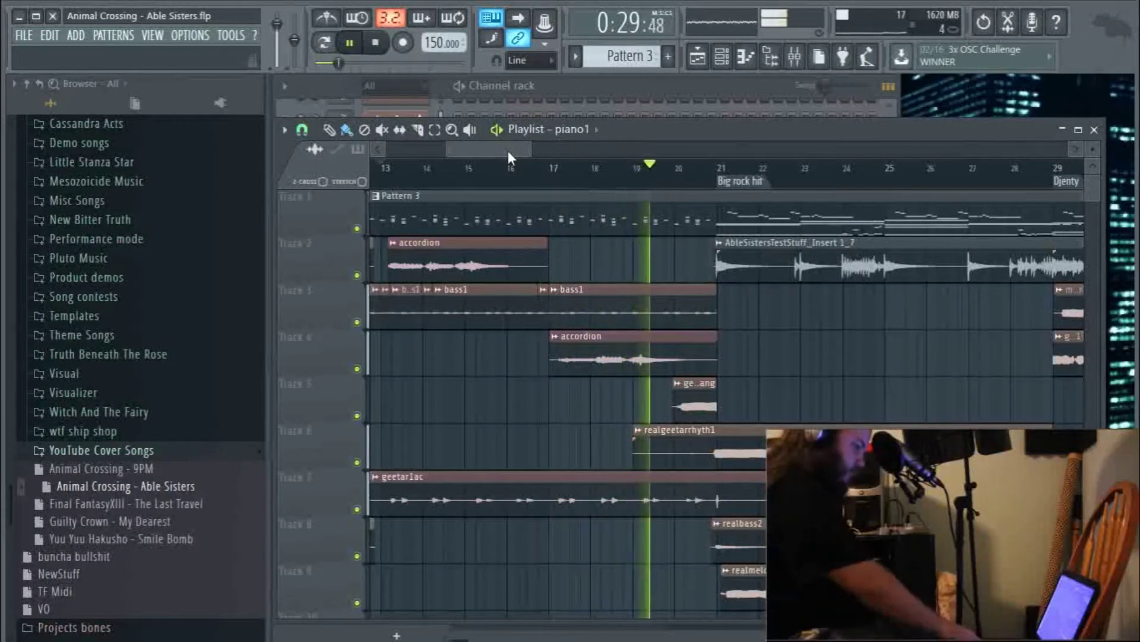
key(space)
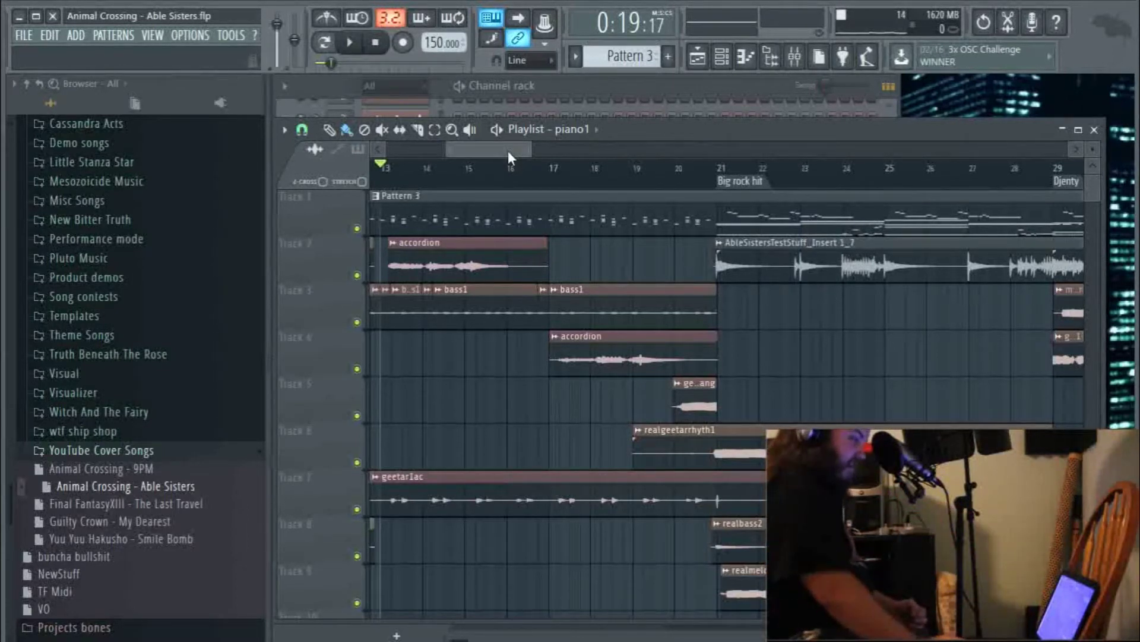
Play from bar 19 through the Big rock hit section, pausing just before bar 29
drag(508, 150, 529, 153)
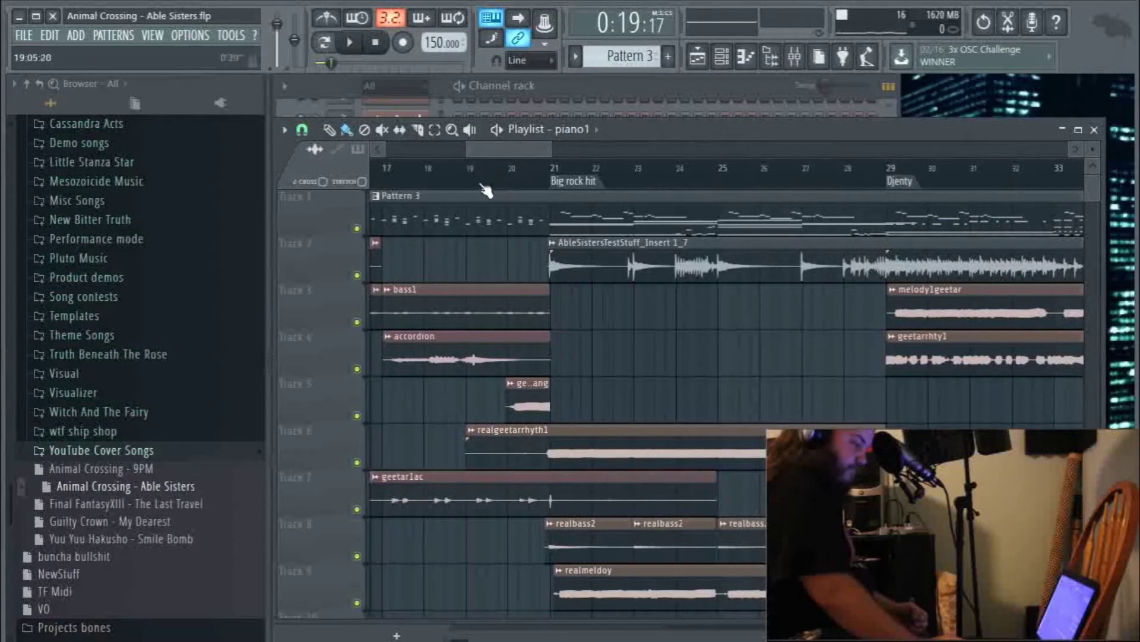
click(509, 185)
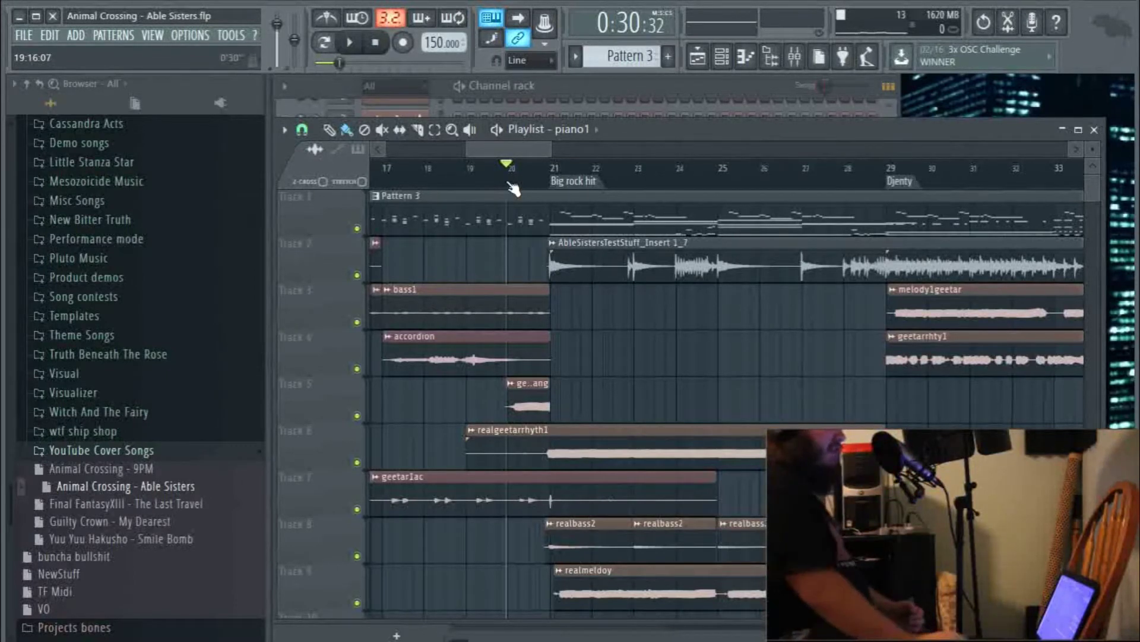
mouse_move(529, 149)
mouse_down()
mouse_move(619, 158)
mouse_move(529, 155)
mouse_up()
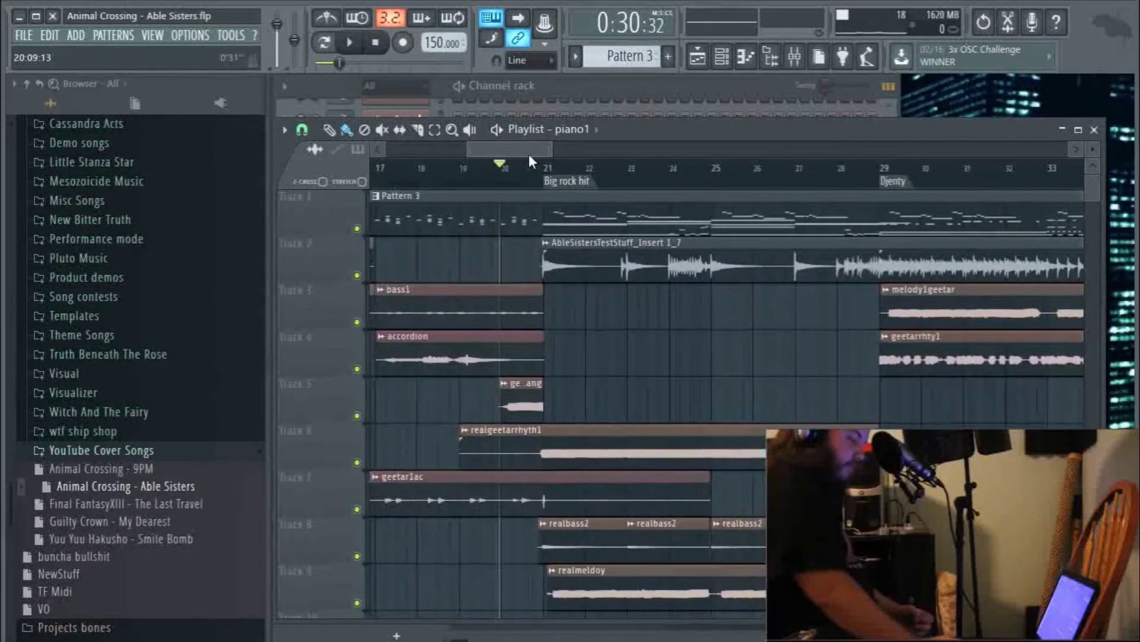
click(466, 177)
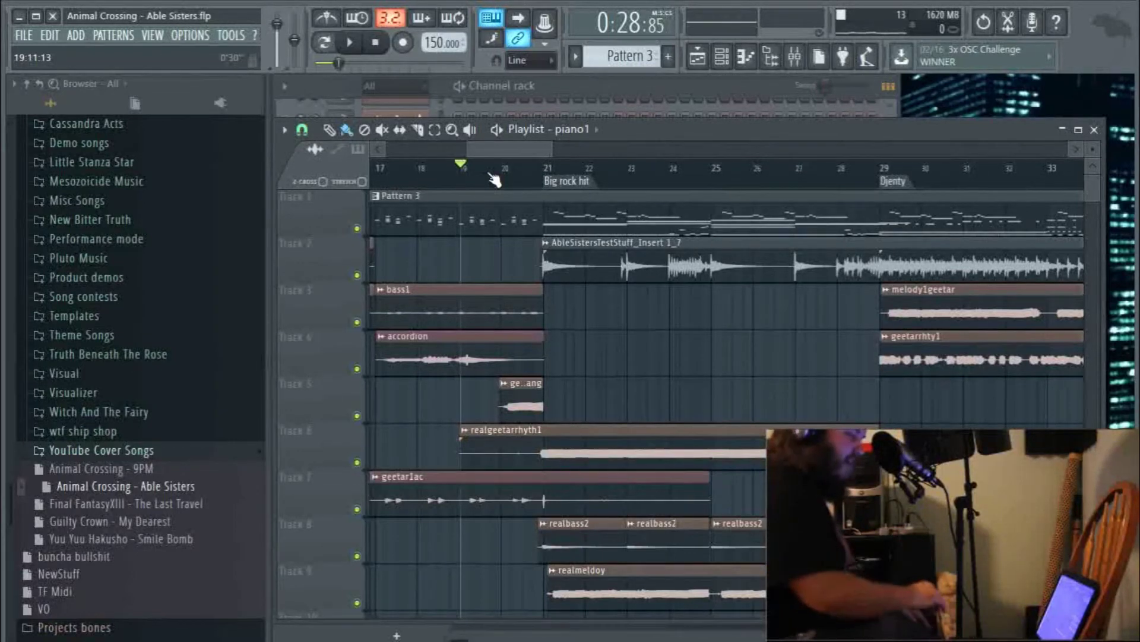
key(space)
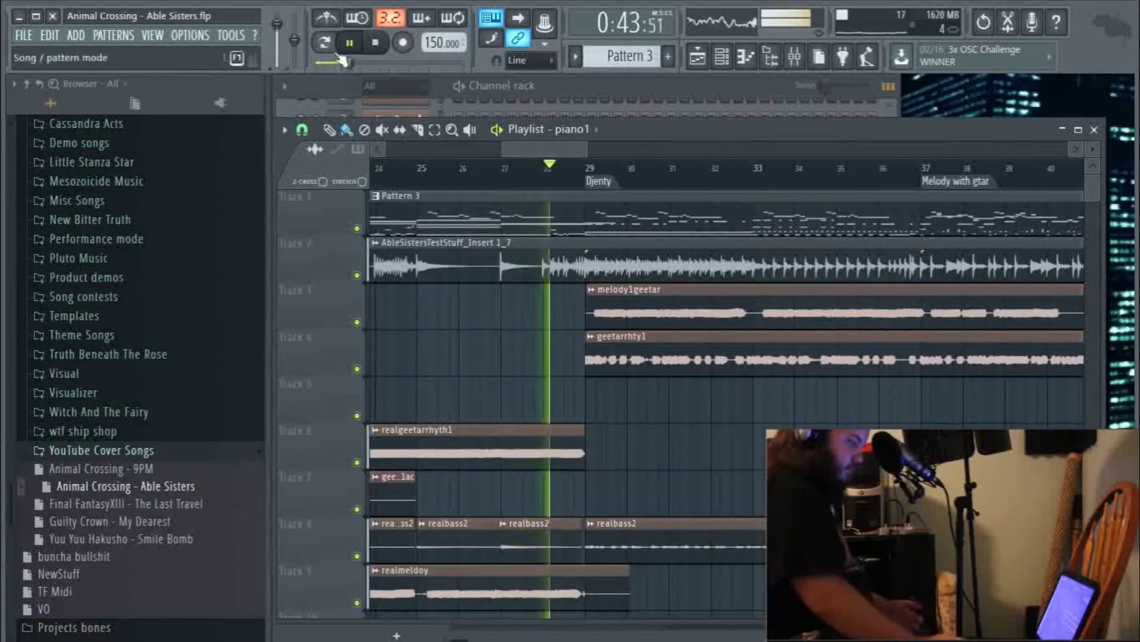
key(space)
Scroll the playlist to review the tracks up to the bar-37 'Melody with gtar' marker
drag(563, 151, 547, 151)
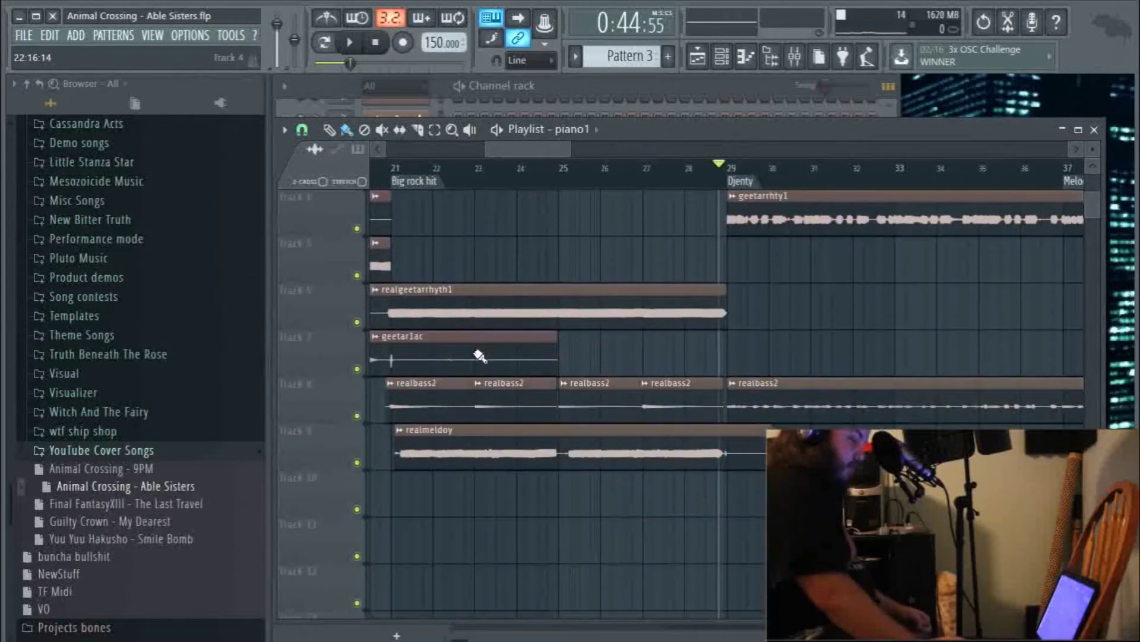
scroll(470, 500, up, 3)
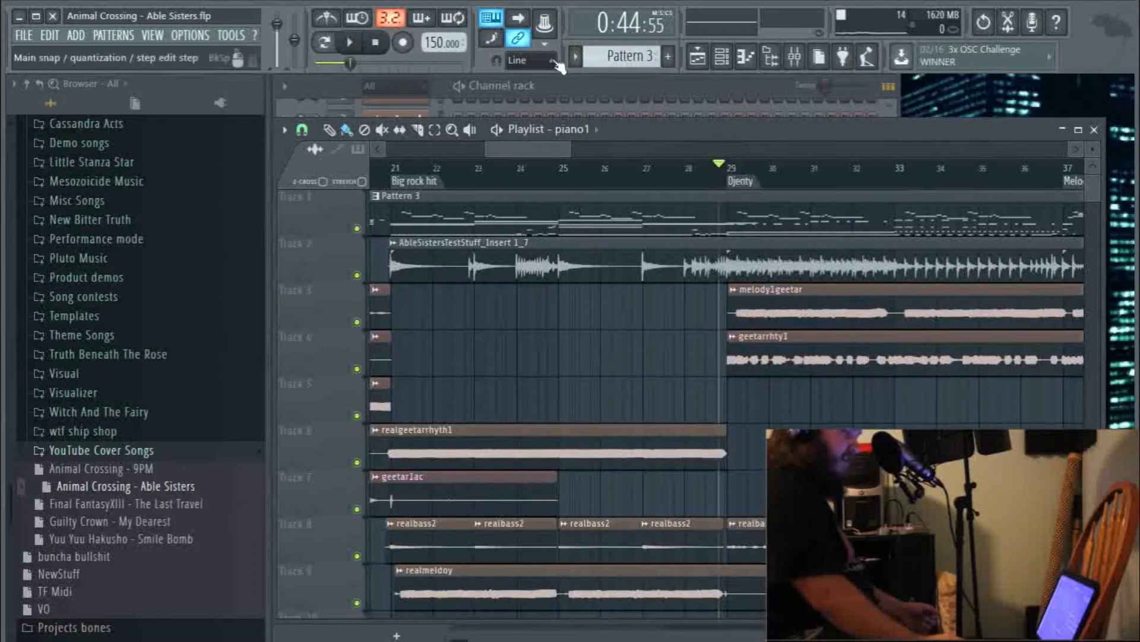
drag(553, 146, 591, 145)
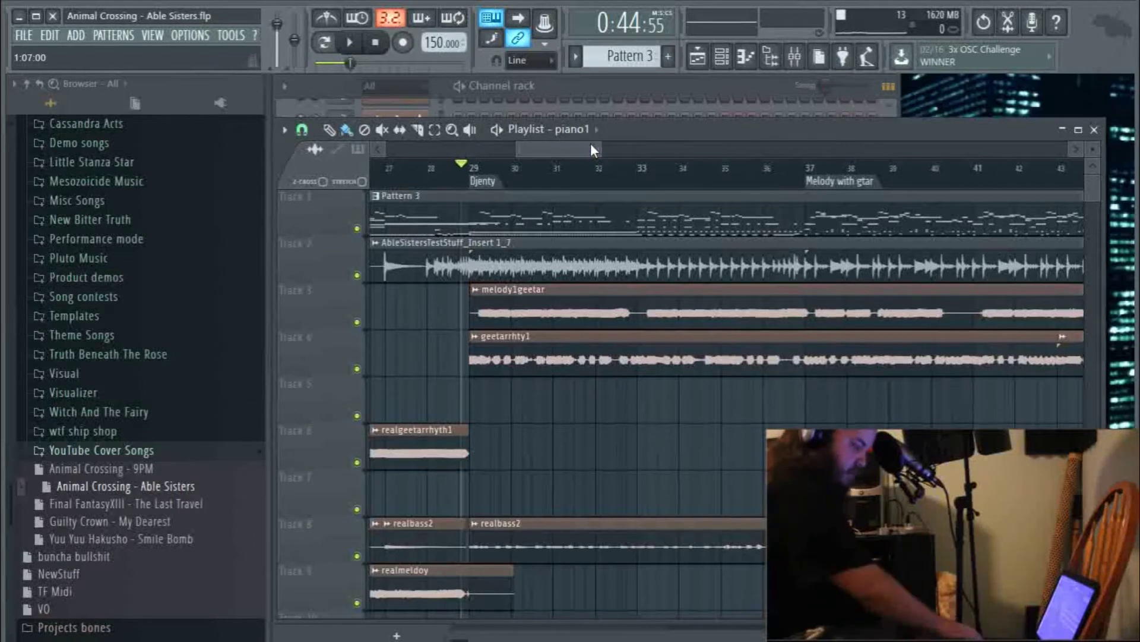
Play the Djenty section from bar 29 and stop playback at bar 37
key(space)
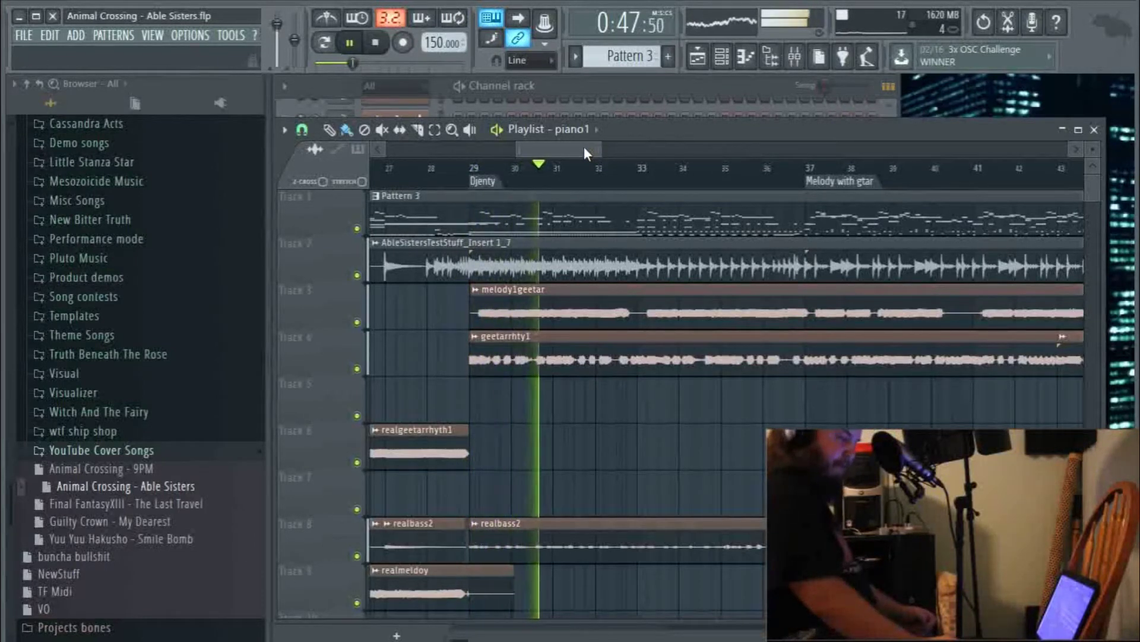
drag(584, 146, 604, 147)
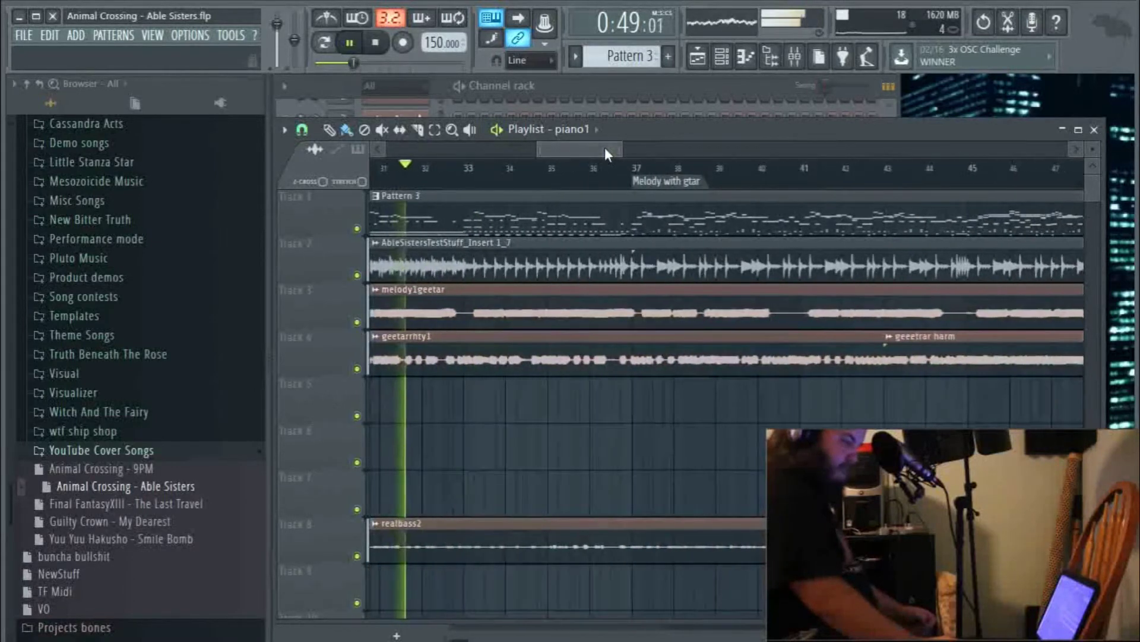
click(367, 44)
mouse_move(600, 143)
mouse_down()
mouse_move(572, 142)
mouse_move(581, 142)
mouse_up()
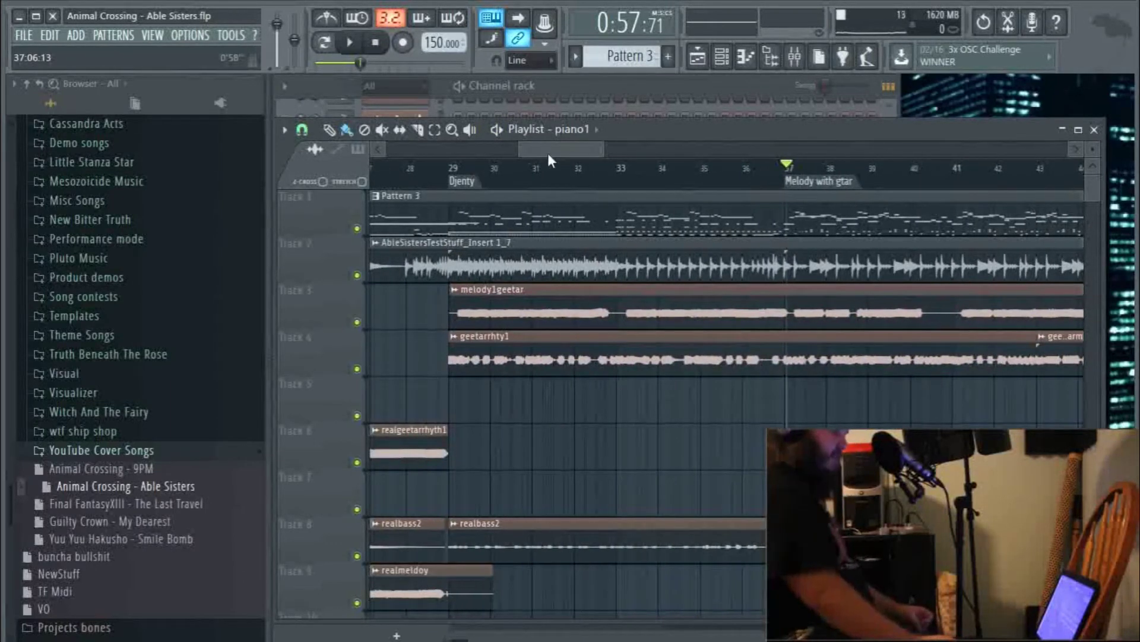
drag(547, 152, 587, 155)
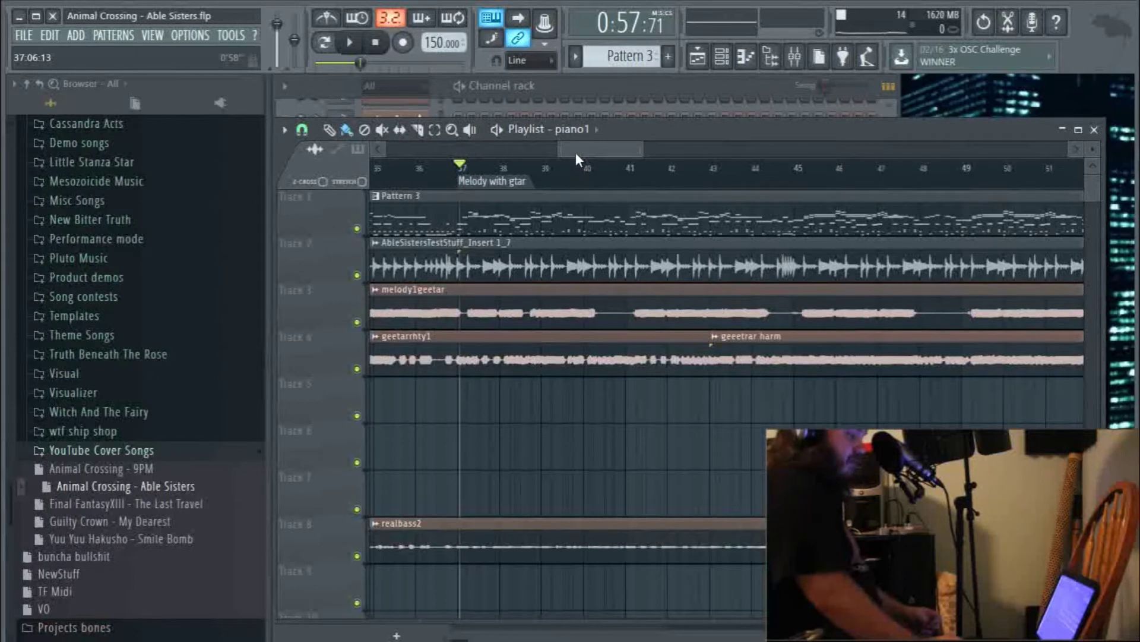
Play from bar 37 through Melody with gtar until Little chords begins, then stop
key(space)
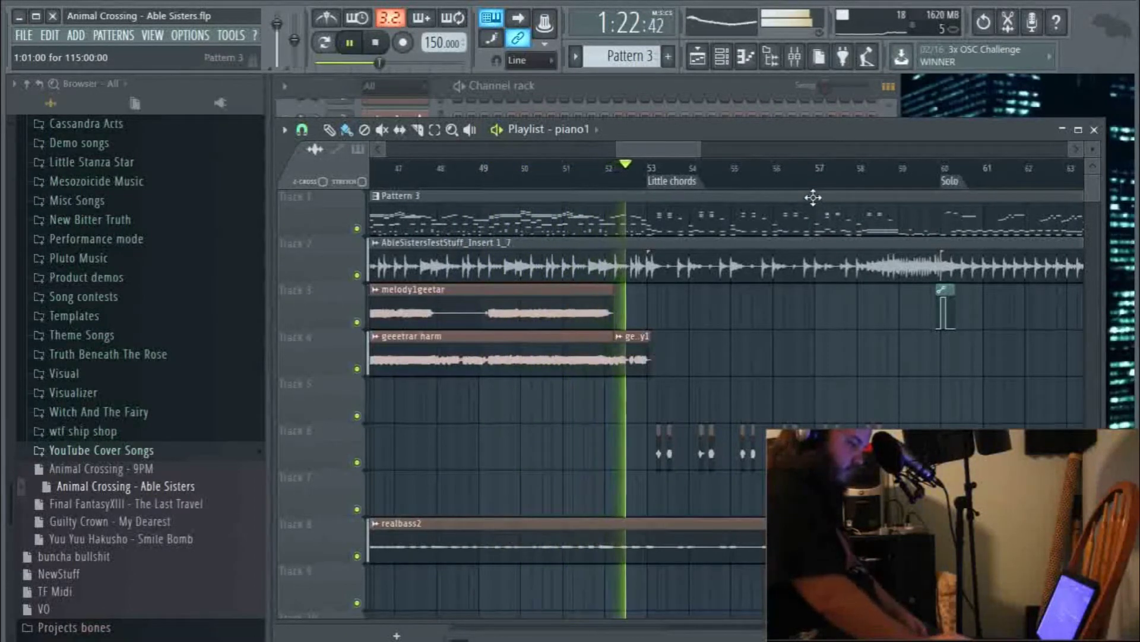
key(space)
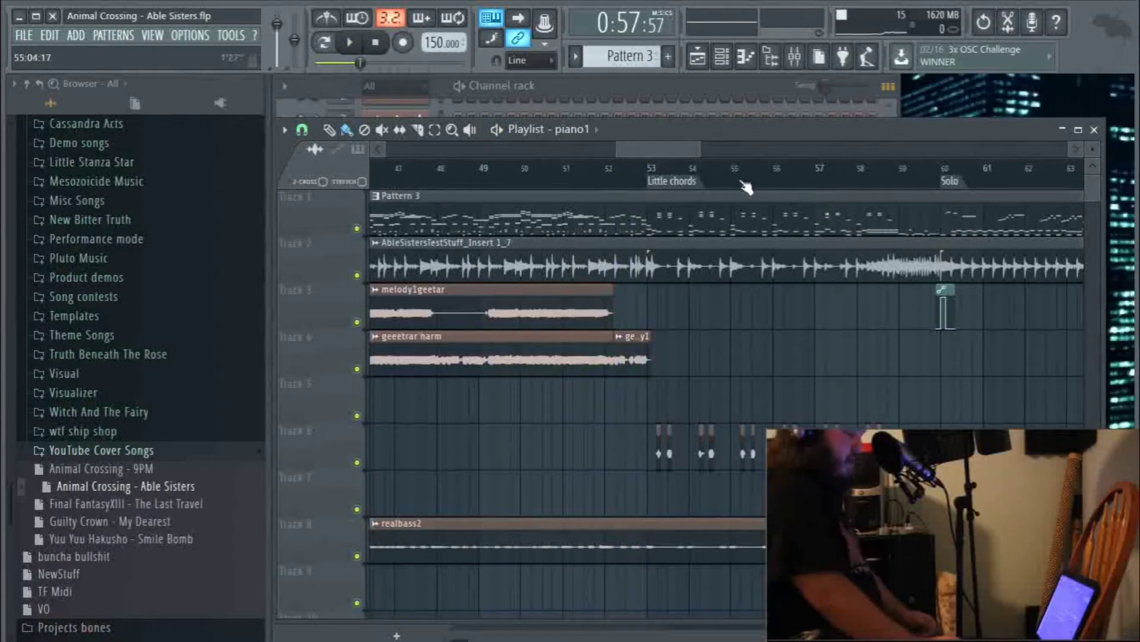
Briefly play from bar 49, then scroll right to the bar-53 'Little chords' marker
drag(660, 156, 608, 150)
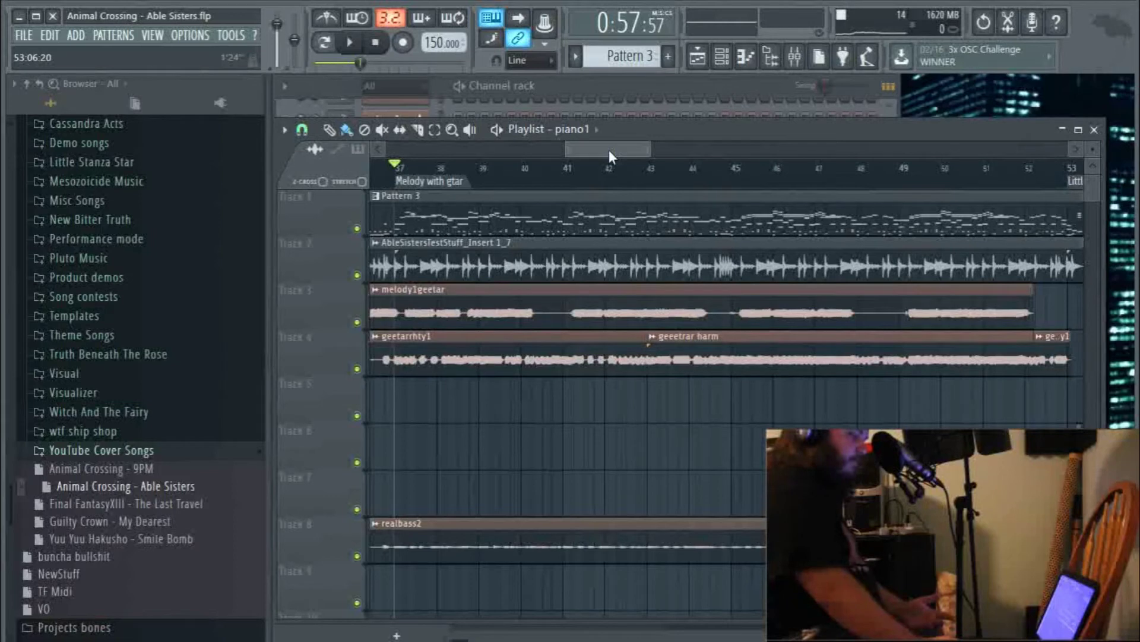
drag(608, 150, 659, 151)
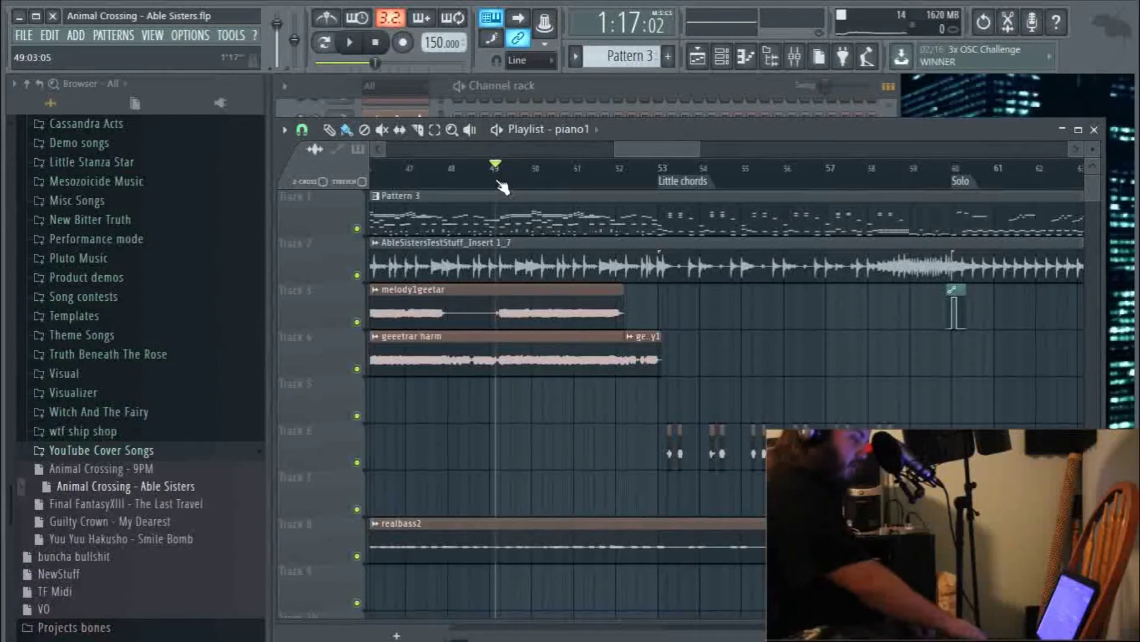
key(space)
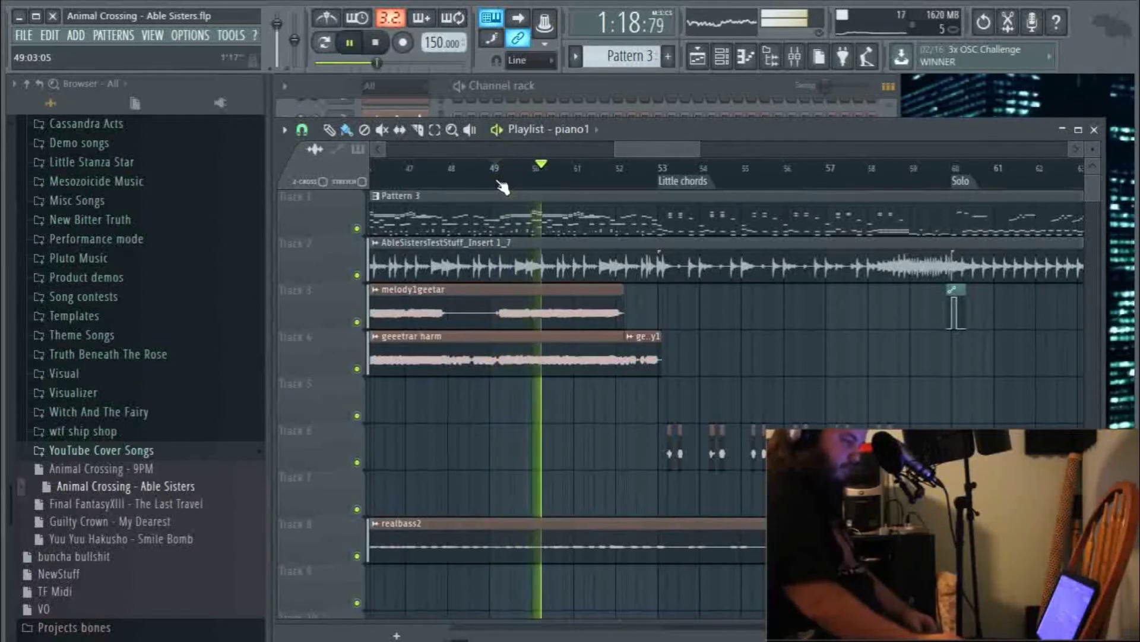
key(space)
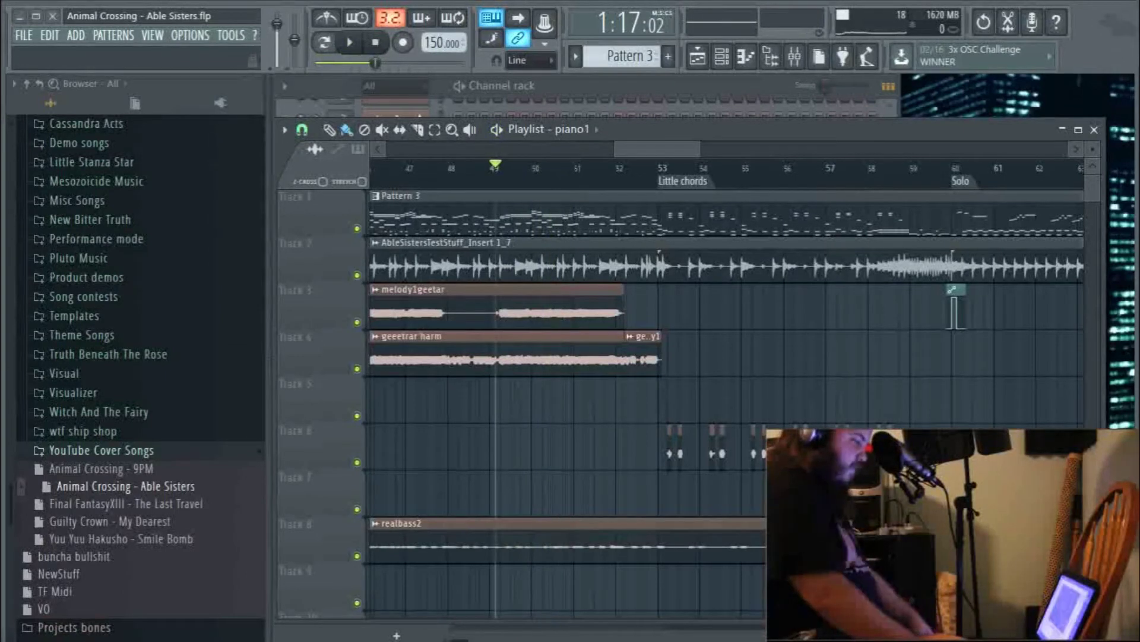
scroll(668, 141, right, 5)
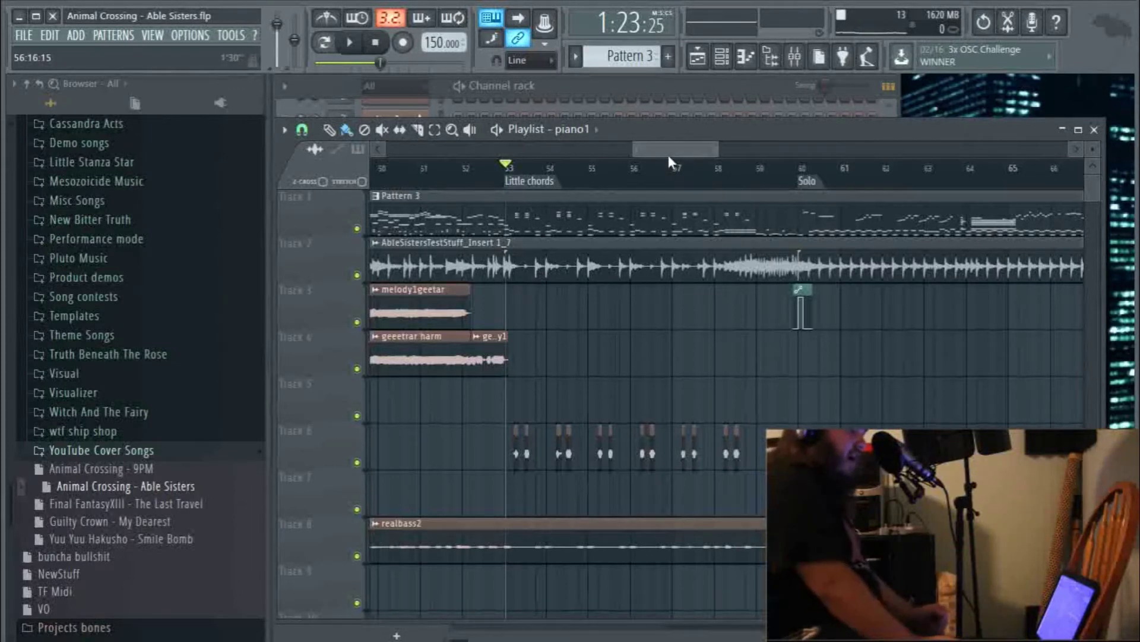
drag(668, 155, 673, 155)
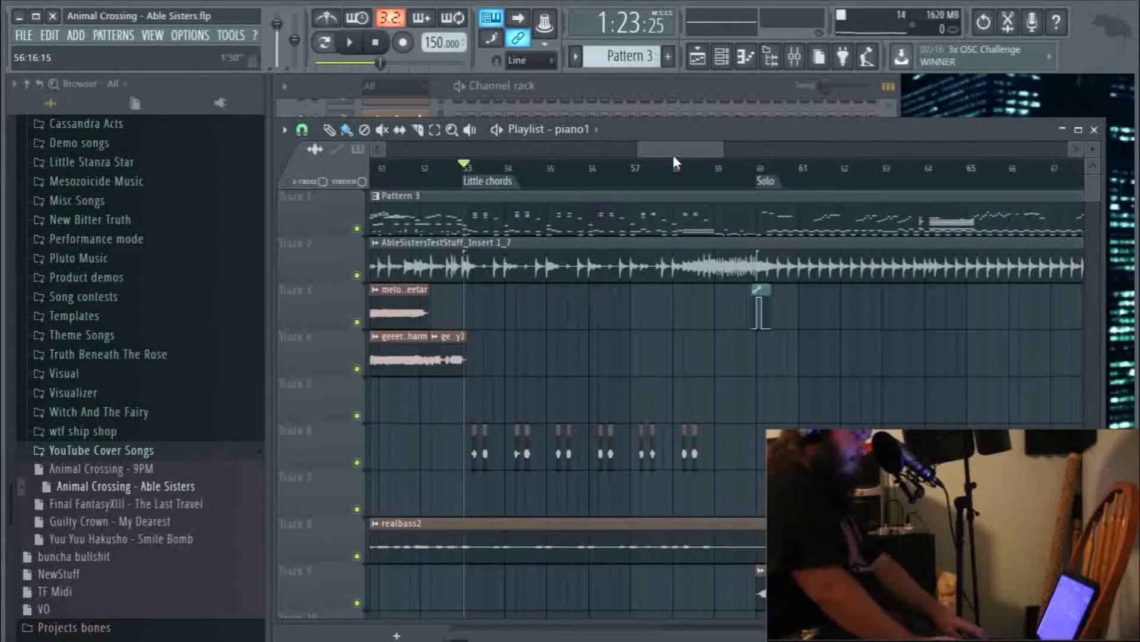
Play from bar 53 through Little chords, stopping just before the bar-60 Solo marker
key(space)
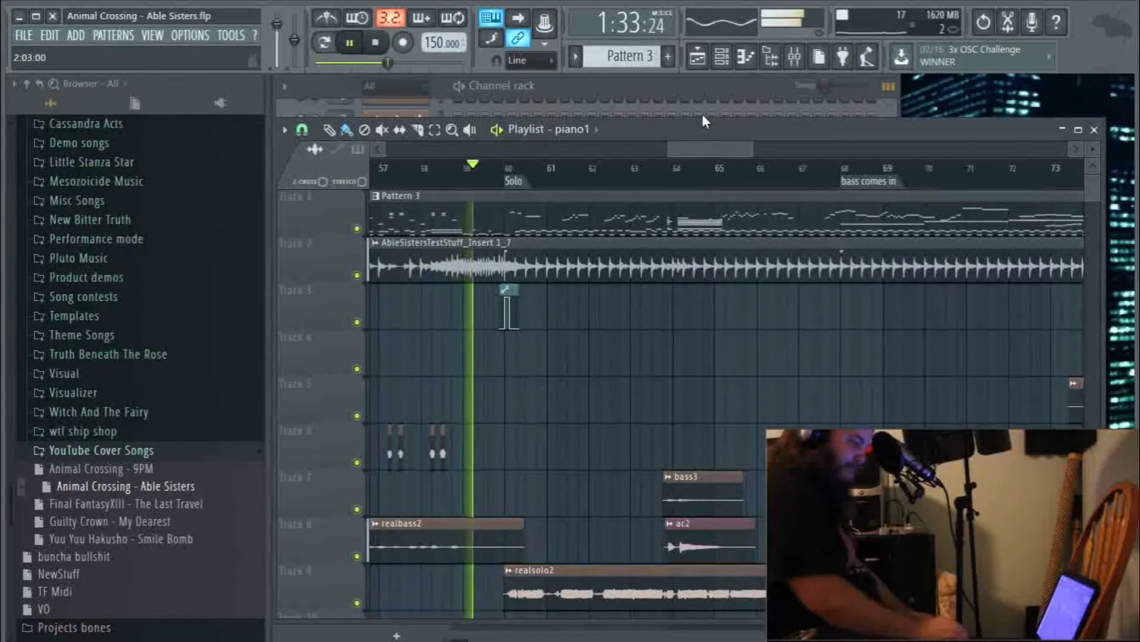
key(space)
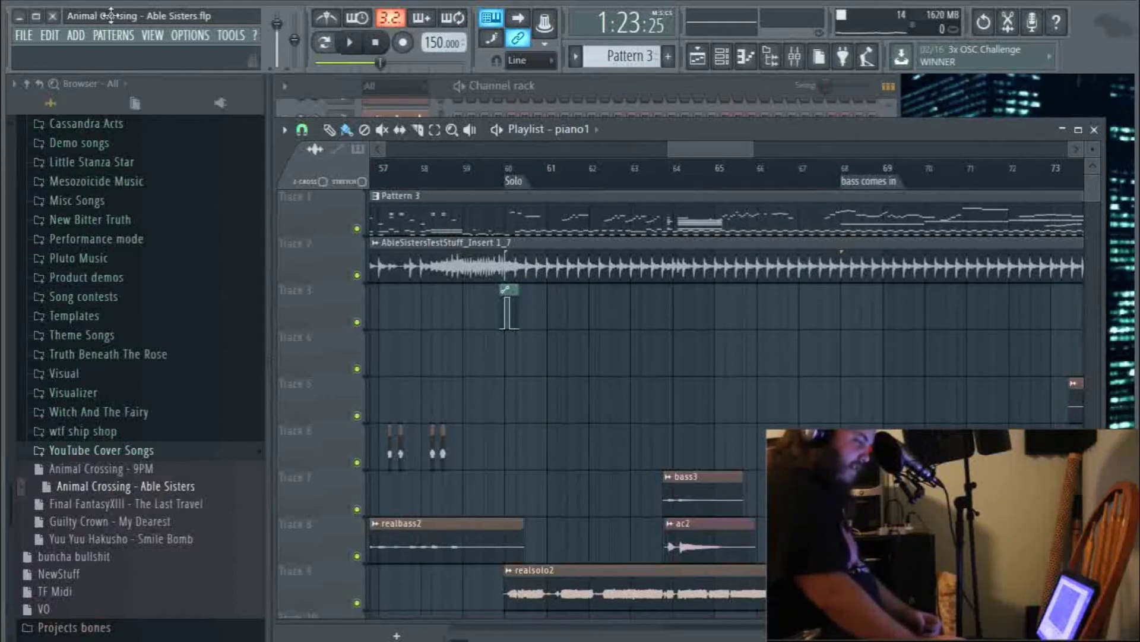
mouse_move(688, 152)
mouse_down()
mouse_move(703, 152)
mouse_move(694, 153)
mouse_up()
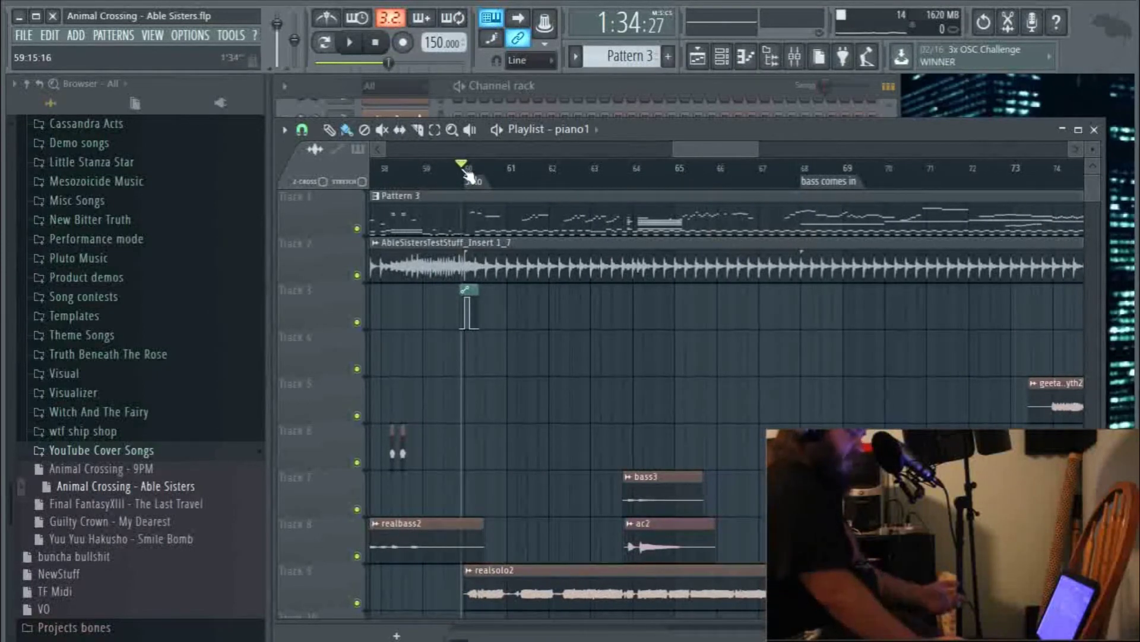
Play the realsolo2 Solo past the geetarrhyth2 entry to the bar-76 beat change, then stop
key(space)
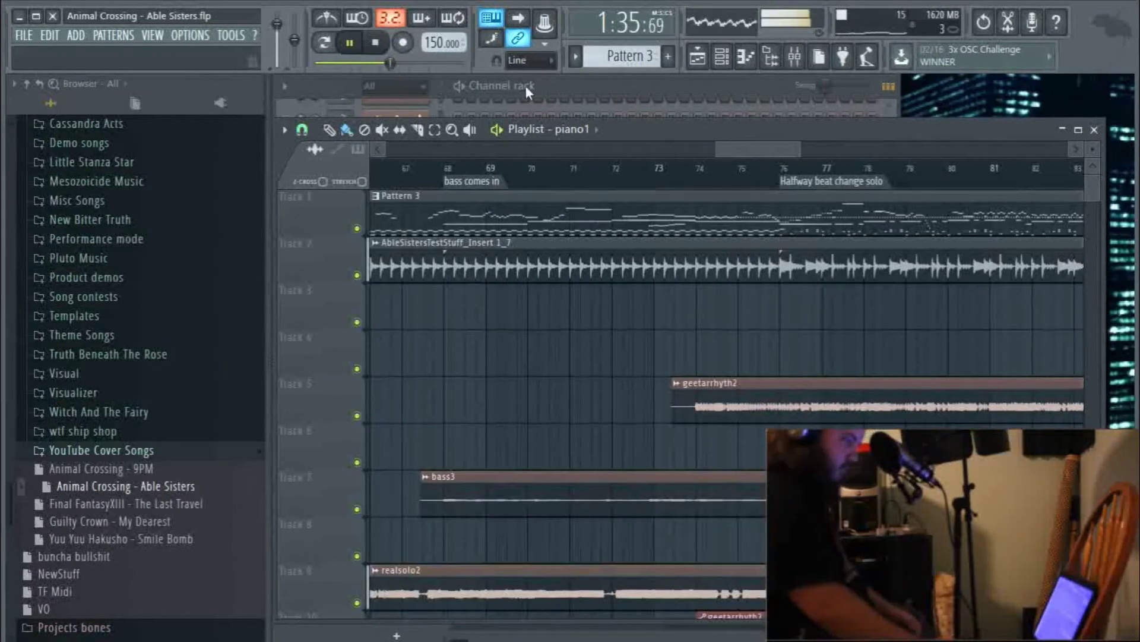
drag(721, 151, 746, 151)
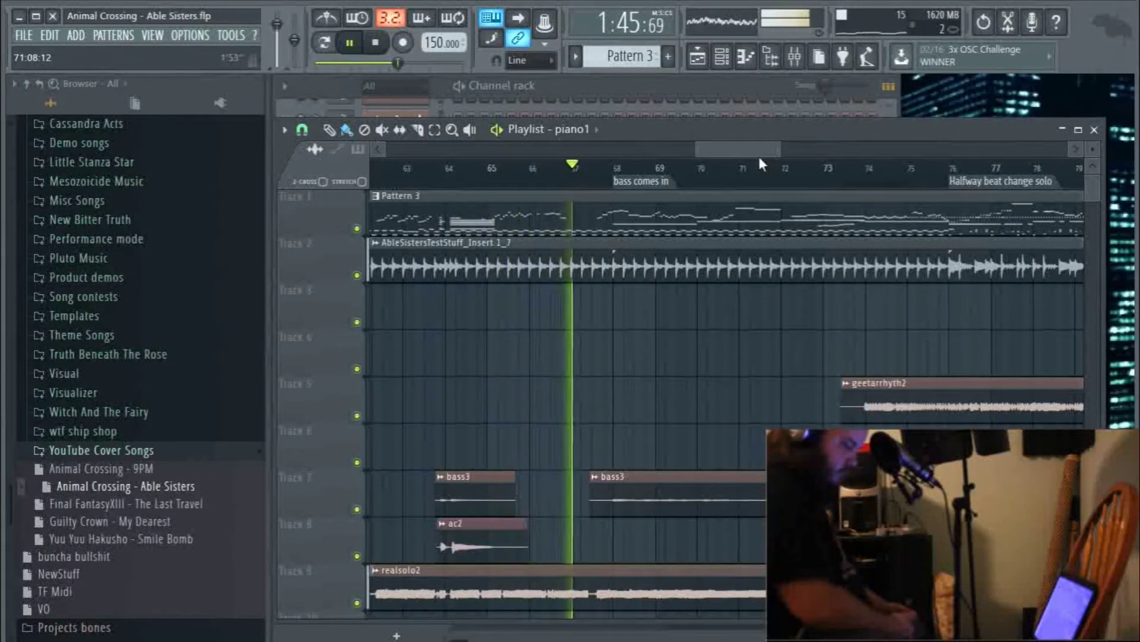
scroll(760, 156, right, 5)
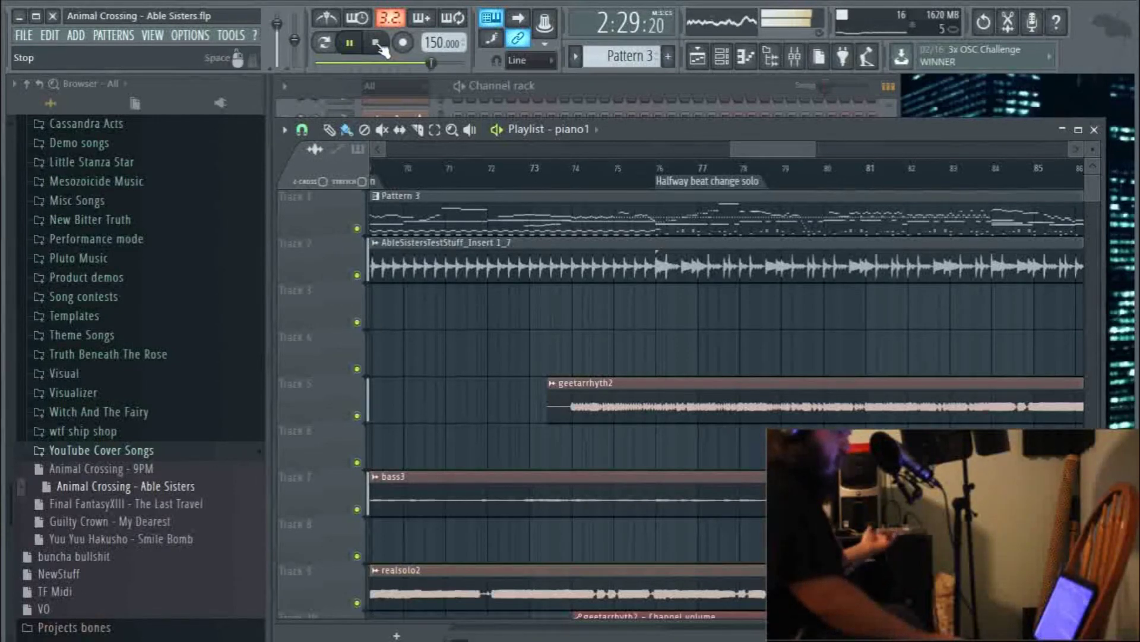
click(379, 45)
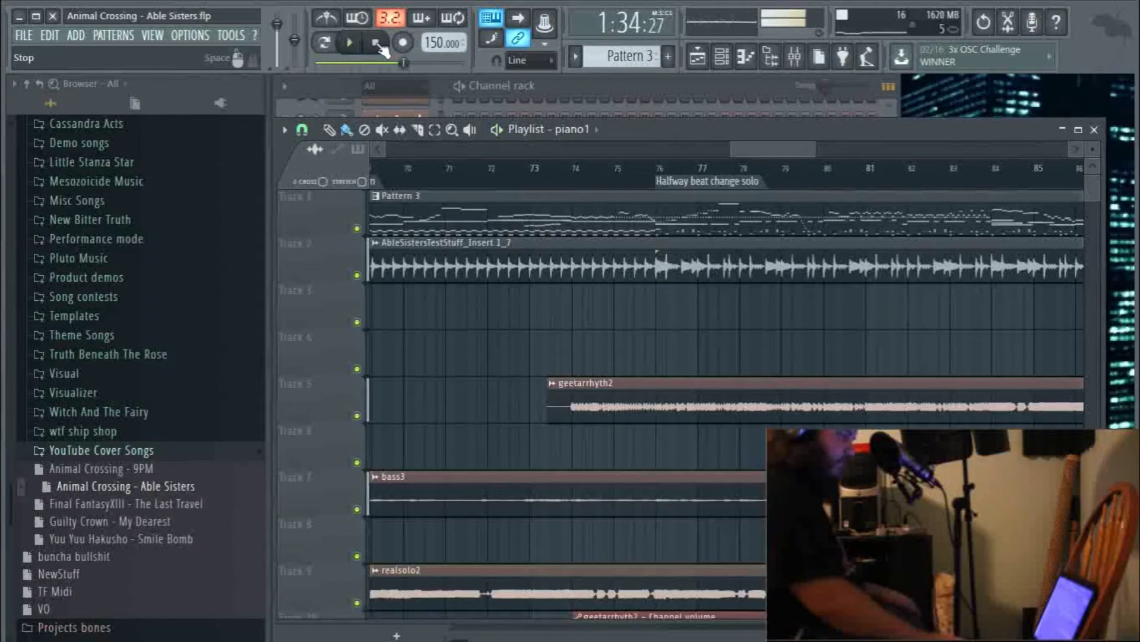
Follow the playing arrangement through the solo until the ocarina1 and piano2 clips enter over geetarrhyth2, bass4 and ac3
drag(764, 150, 716, 149)
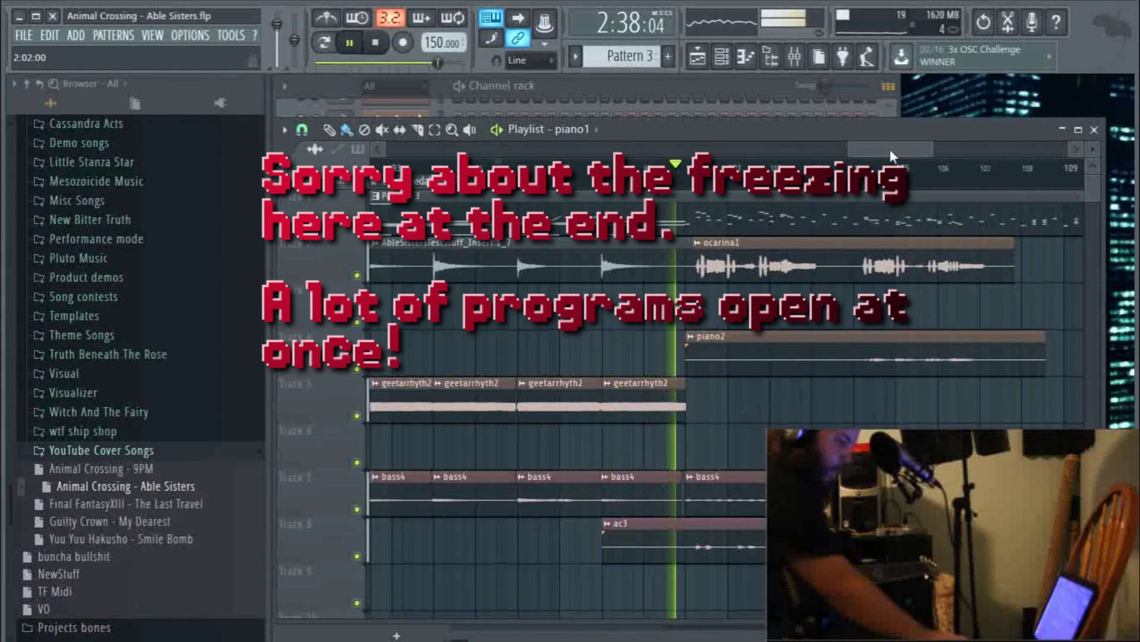
Stop playback, move the song position to just before bar 99, and play from there
key(space)
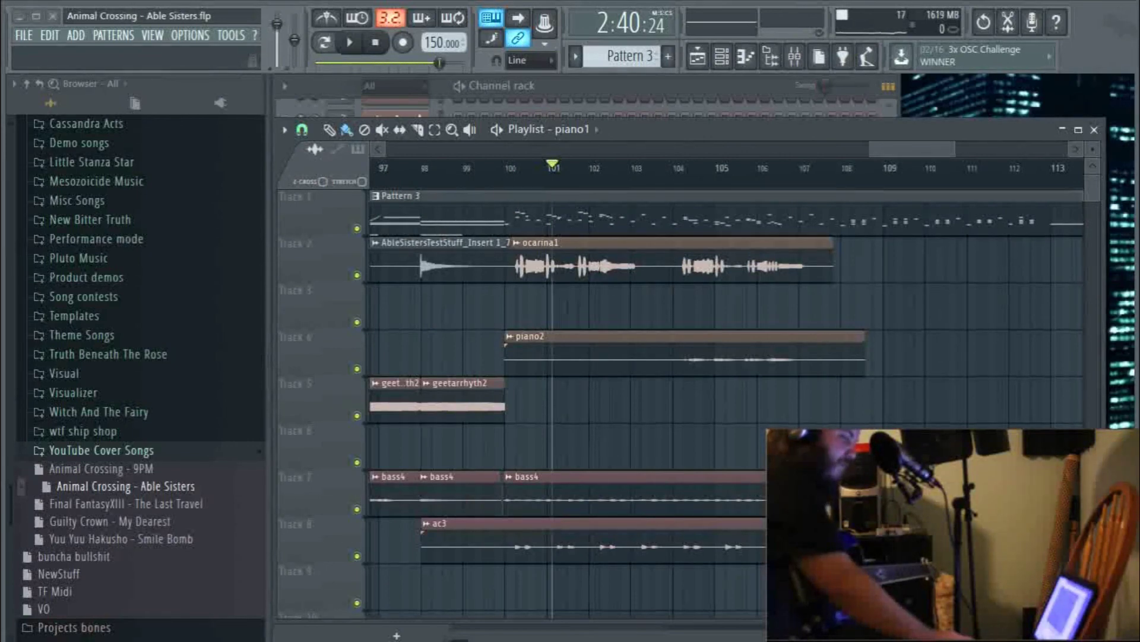
click(459, 188)
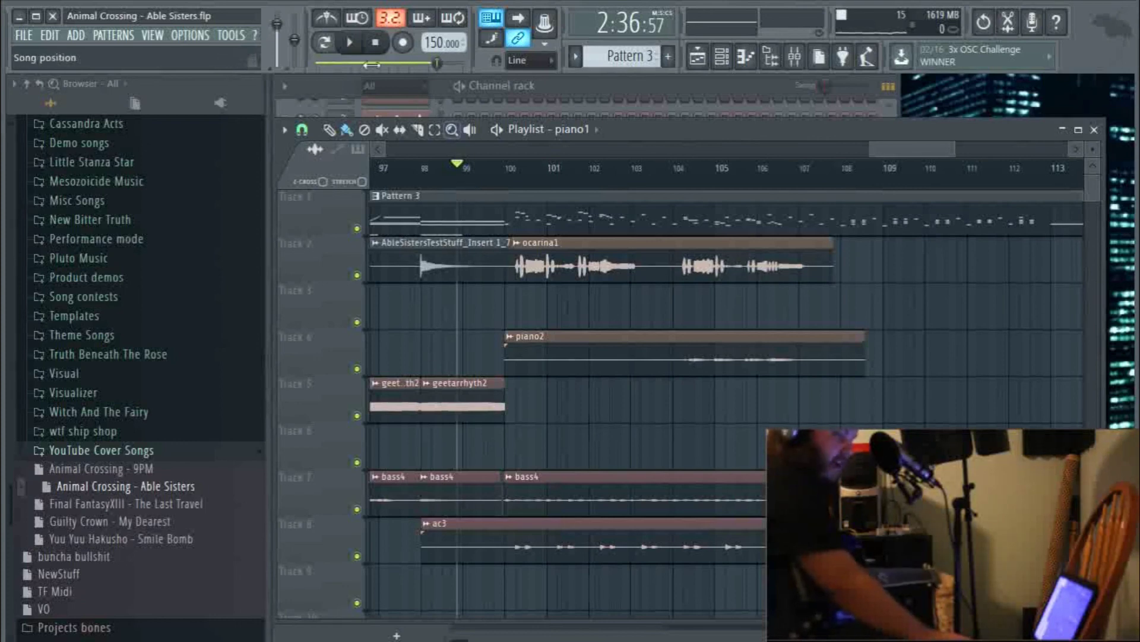
key(space)
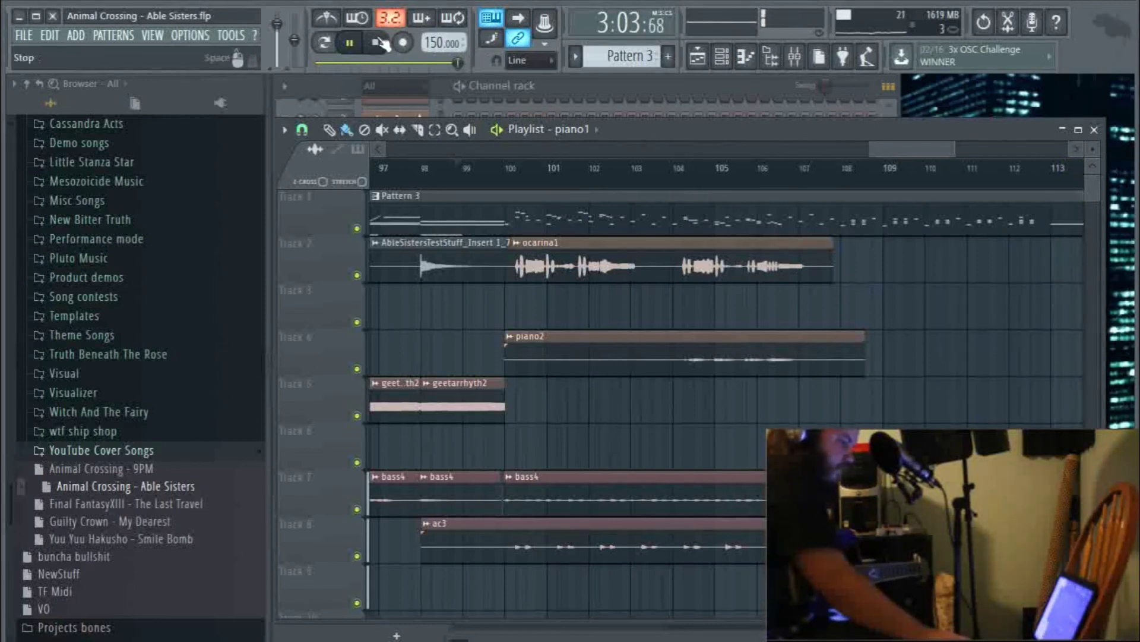
Stop playback after the ending so the playhead returns to just before bar 99
key(space)
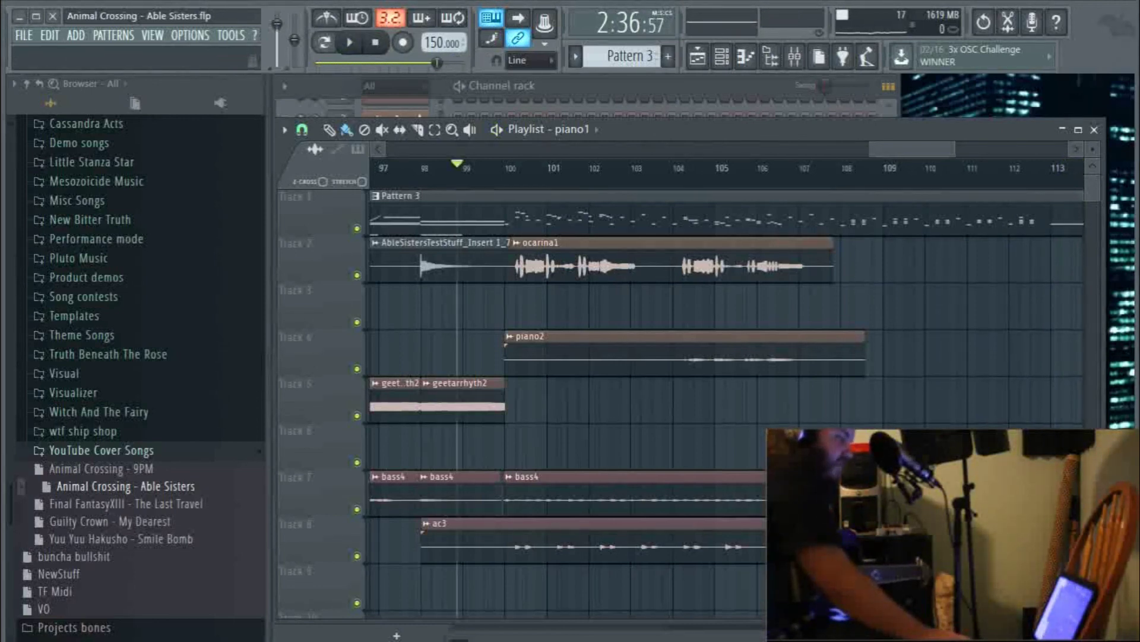